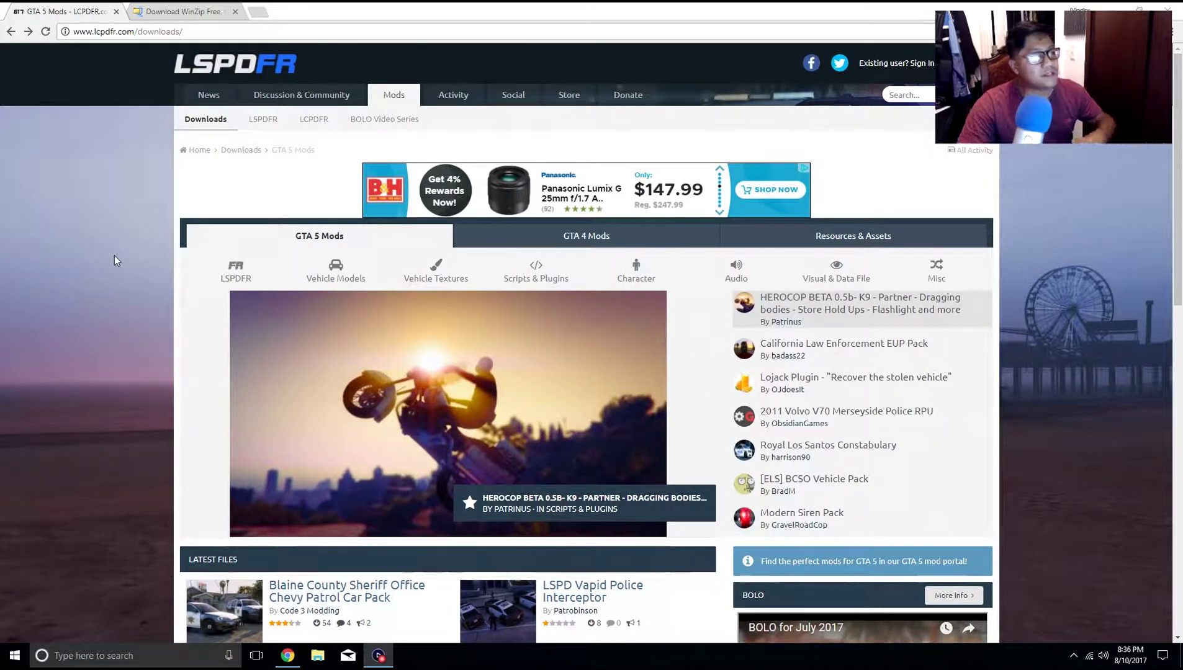
# Return to the LSPDFR GTA 5 mods page and open the Scripts & Plugins category.
pyautogui.click(180, 11)
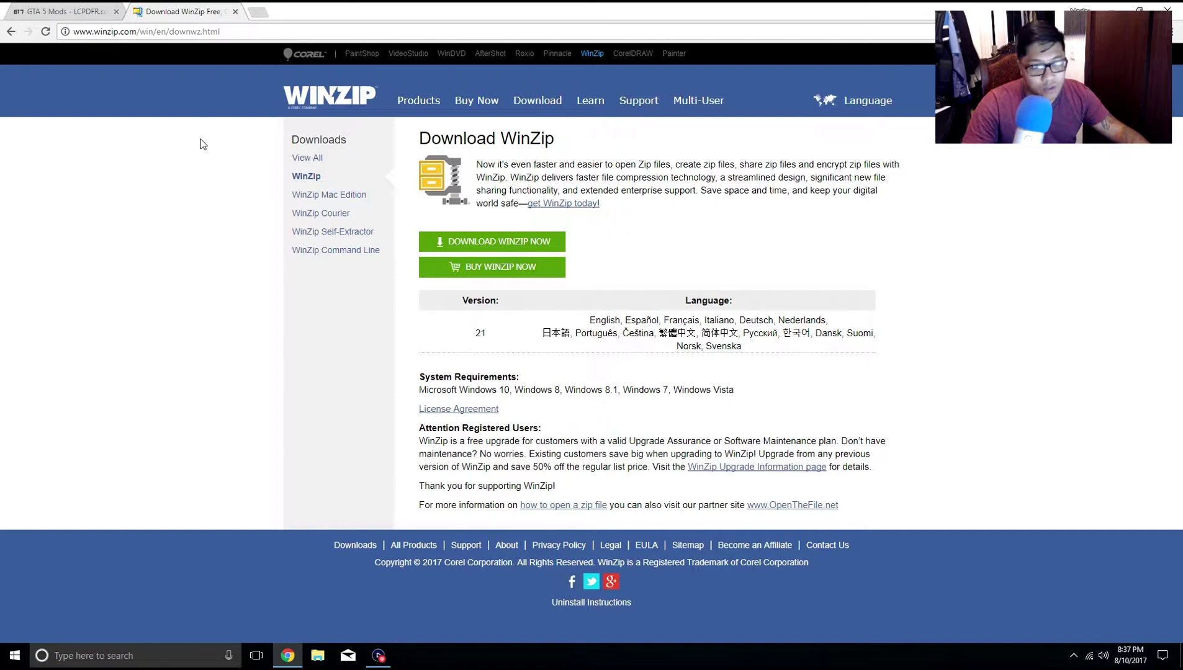
pyautogui.click(80, 14)
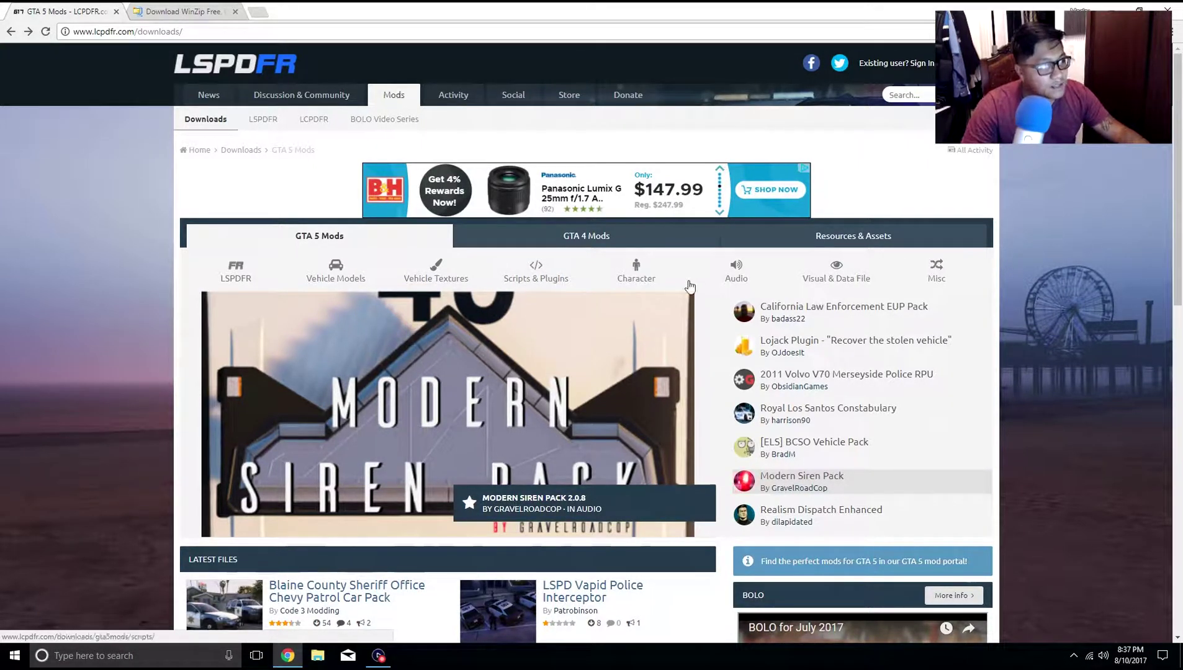
pyautogui.click(556, 280)
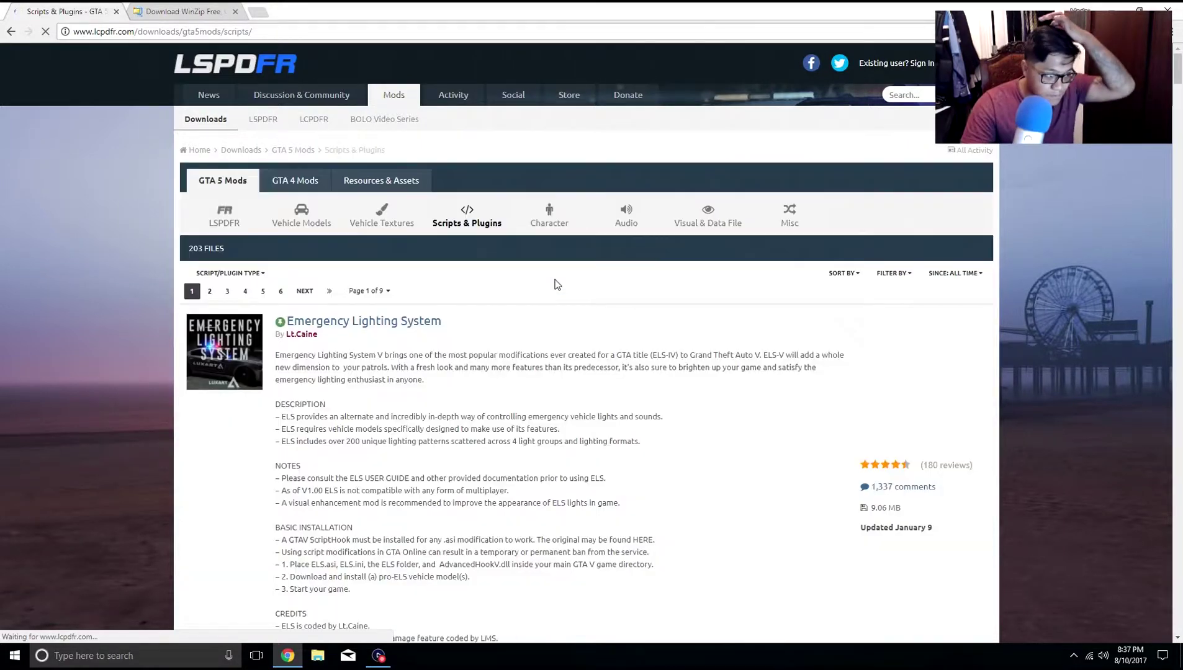
pyautogui.scroll(-1, 433, 343)
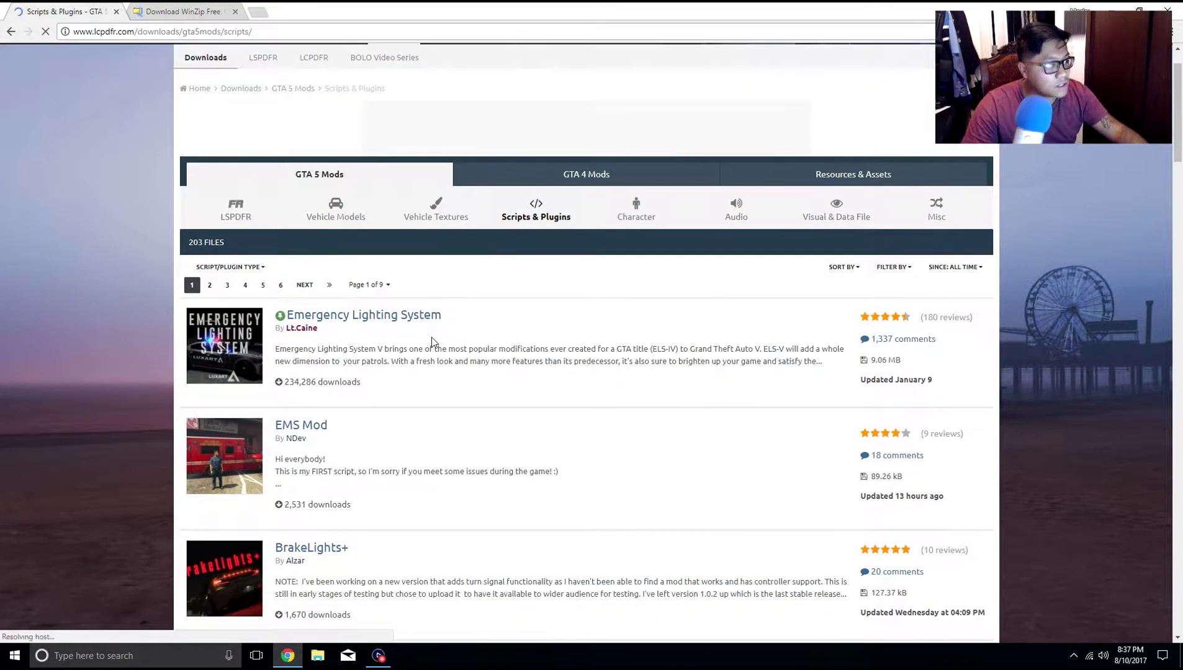
pyautogui.scroll(-1, 431, 337)
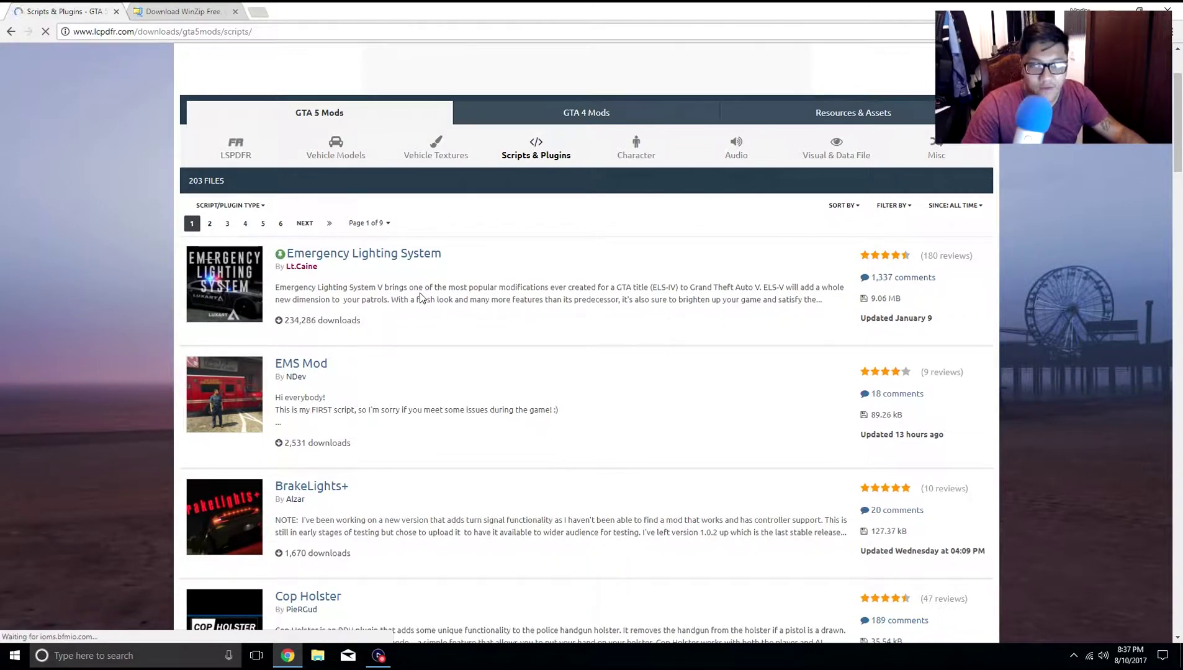
# Open the Emergency Lighting System file page and scroll to its download option.
pyautogui.click(382, 256)
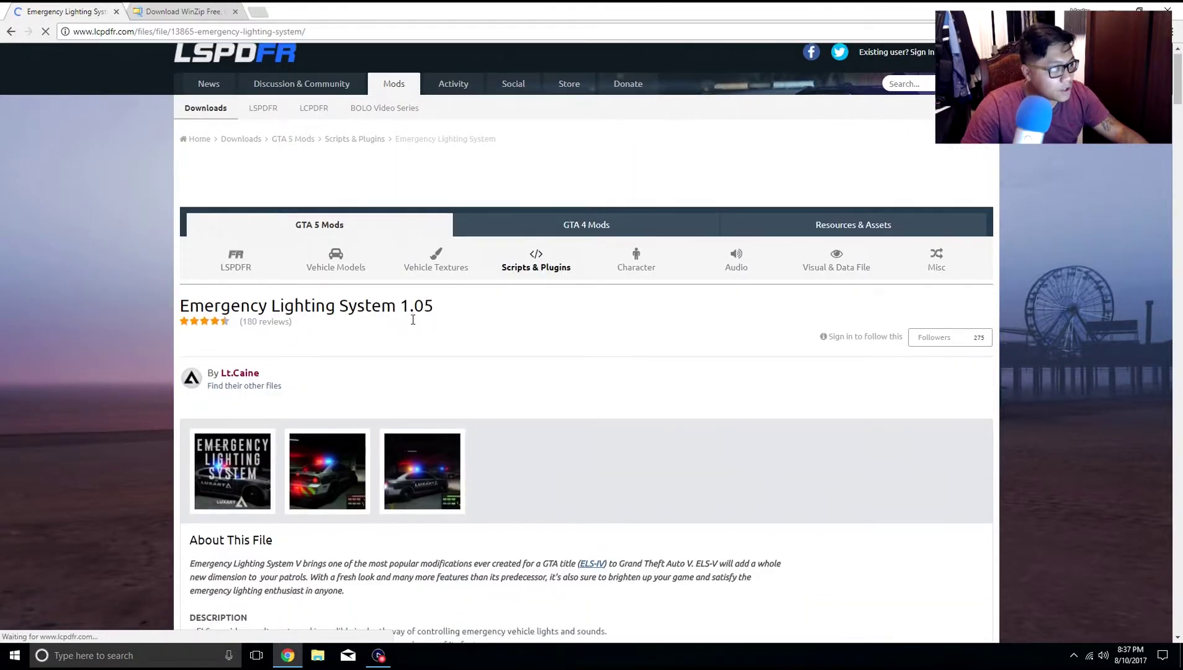
pyautogui.scroll(-3, 397, 292)
pyautogui.scroll(-3, 413, 324)
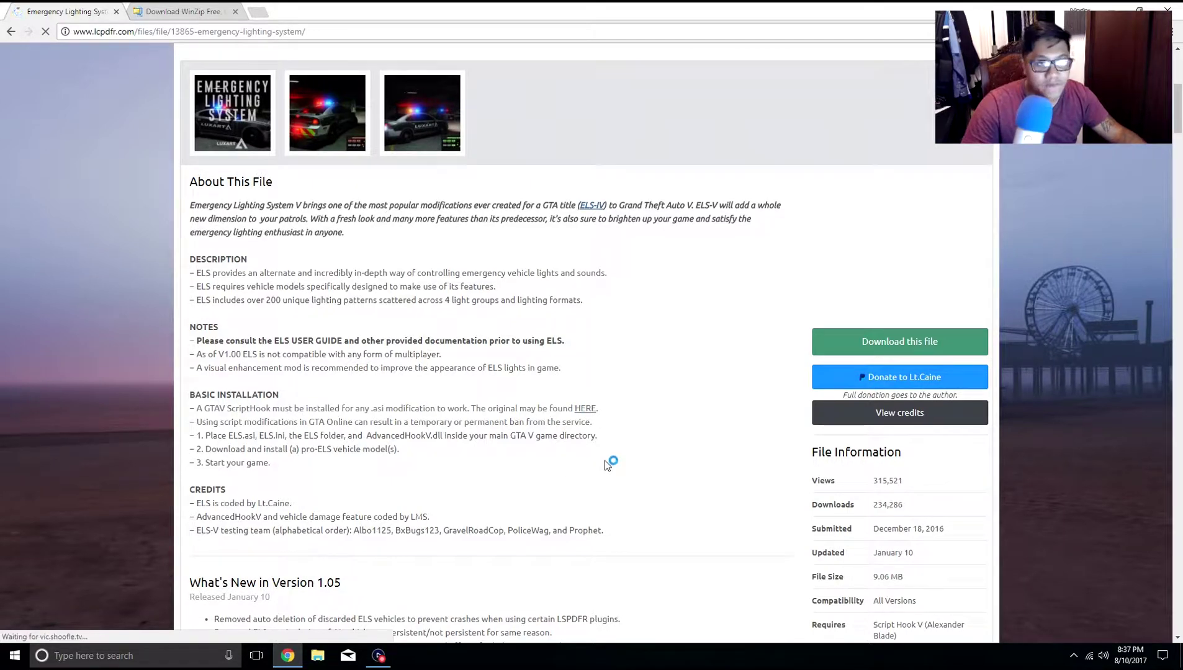
pyautogui.scroll(3, 641, 459)
pyautogui.scroll(2, 641, 458)
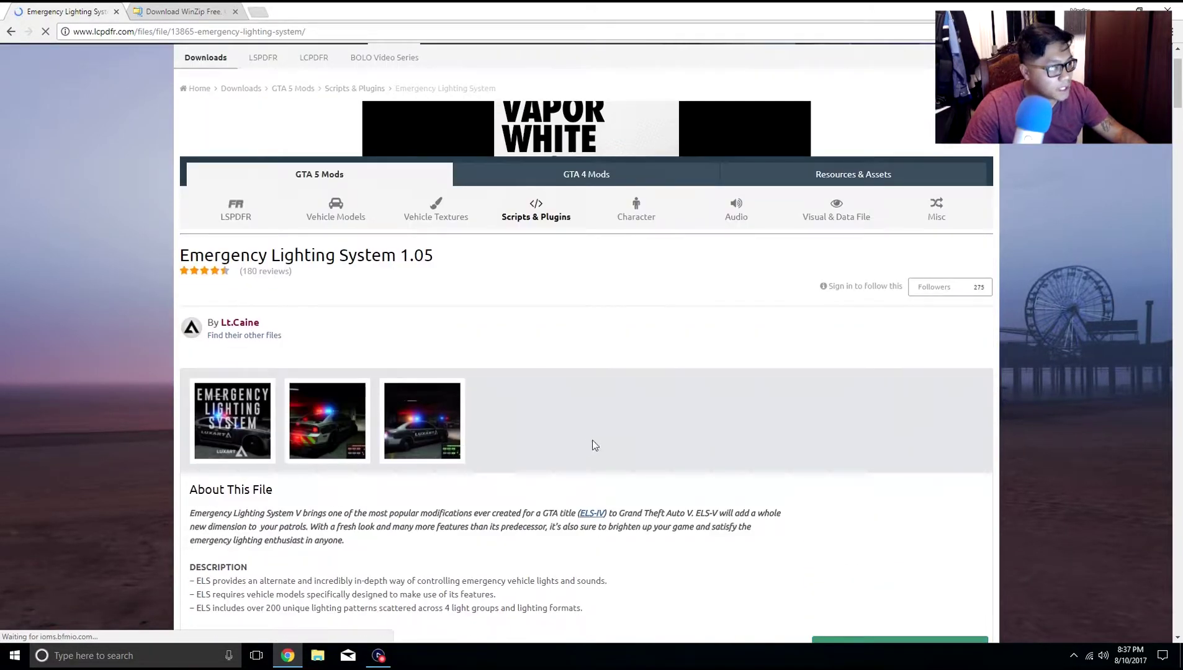
pyautogui.scroll(-4, 714, 430)
pyautogui.scroll(-1, 732, 422)
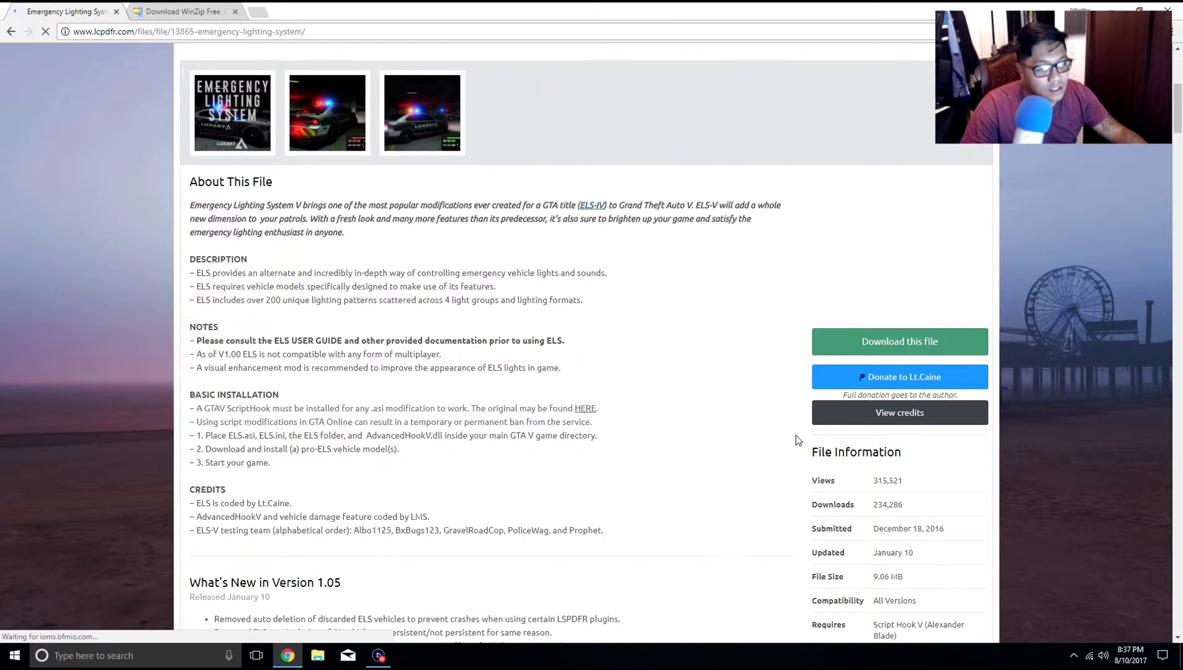
# Download ELS V1.05.rar, entering 'ride' as the CAPTCHA text in the security check.
pyautogui.click(940, 340)
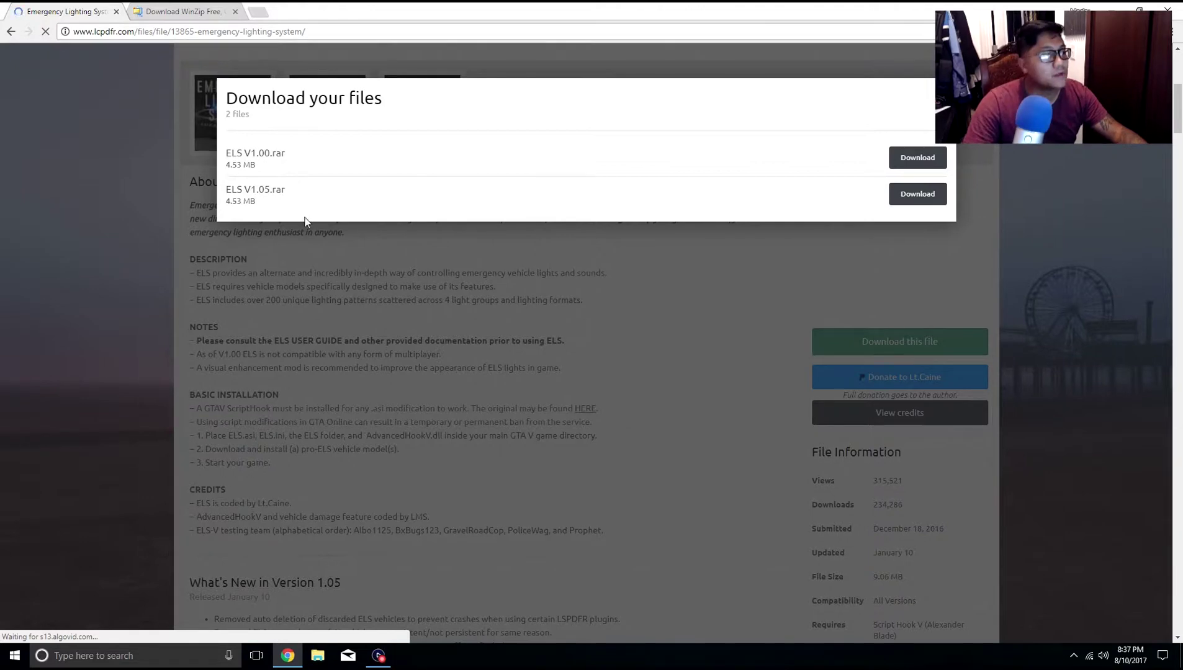
pyautogui.click(917, 194)
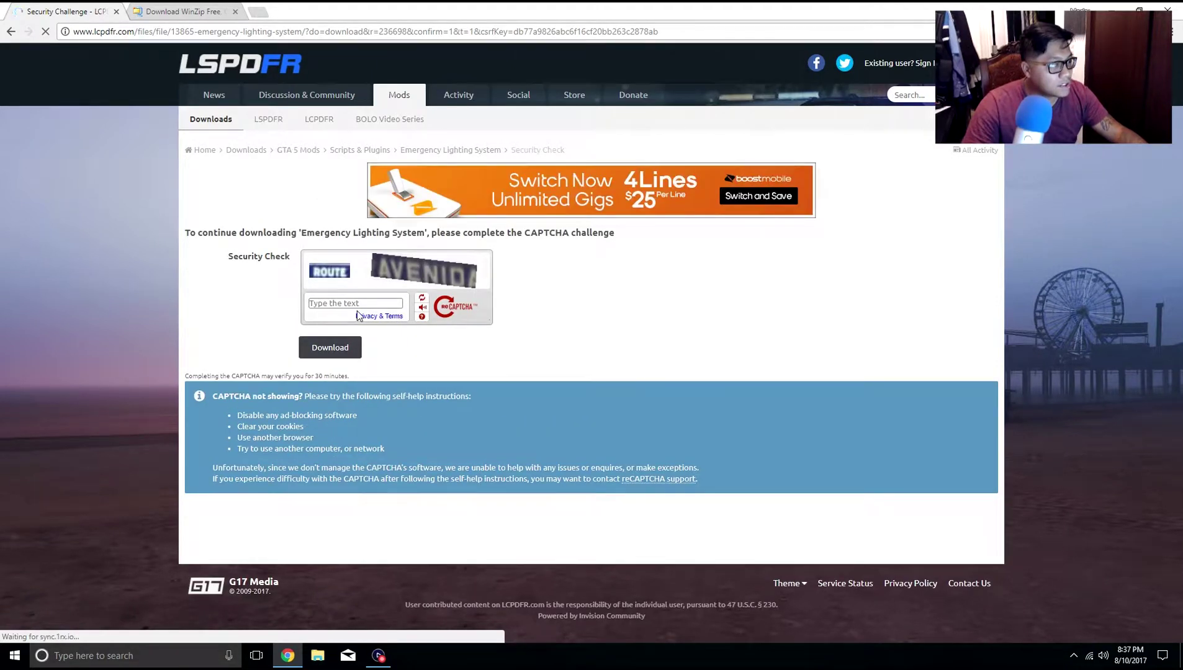
pyautogui.write('route aven')
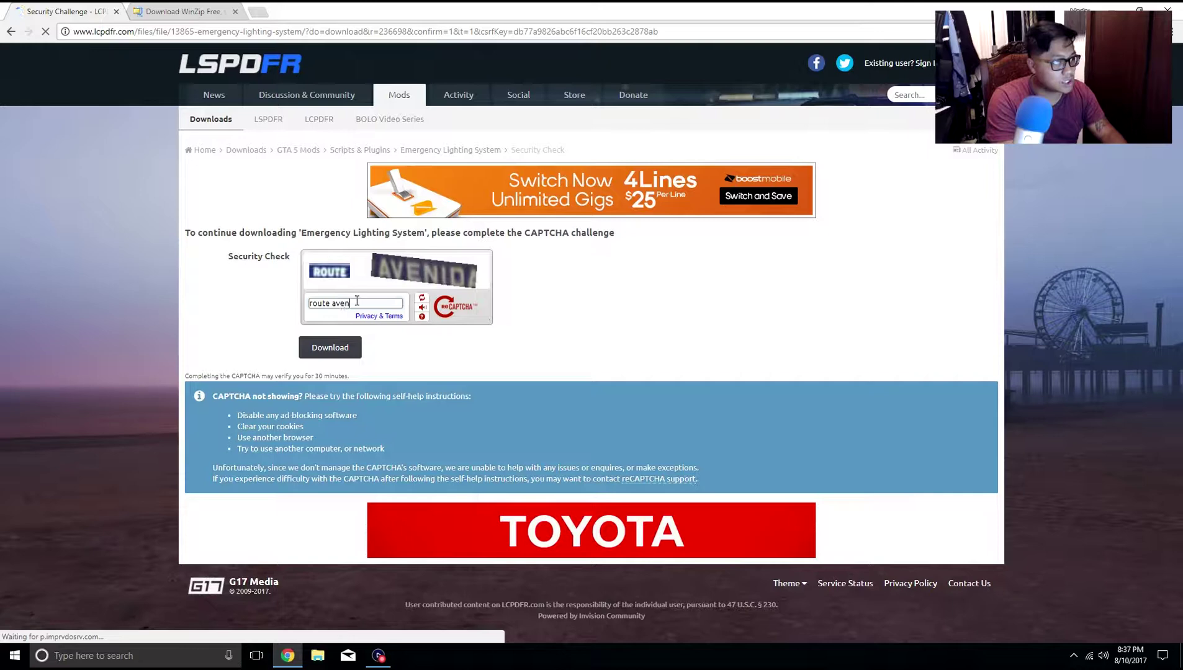
pyautogui.write('ide')
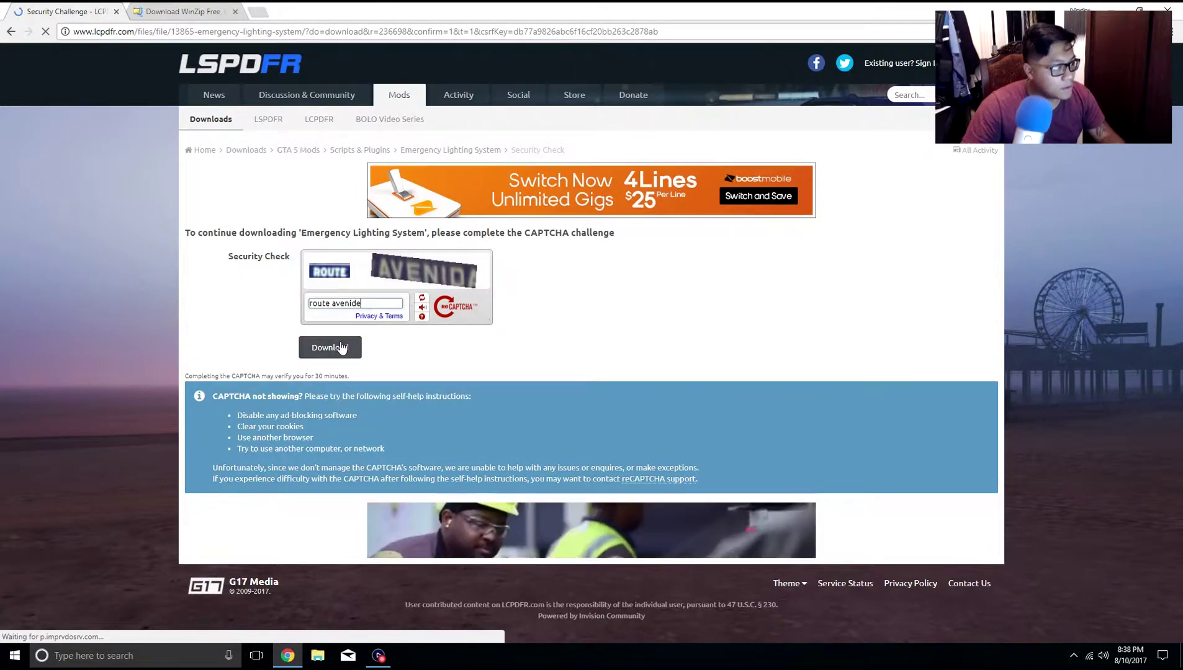
pyautogui.click(341, 347)
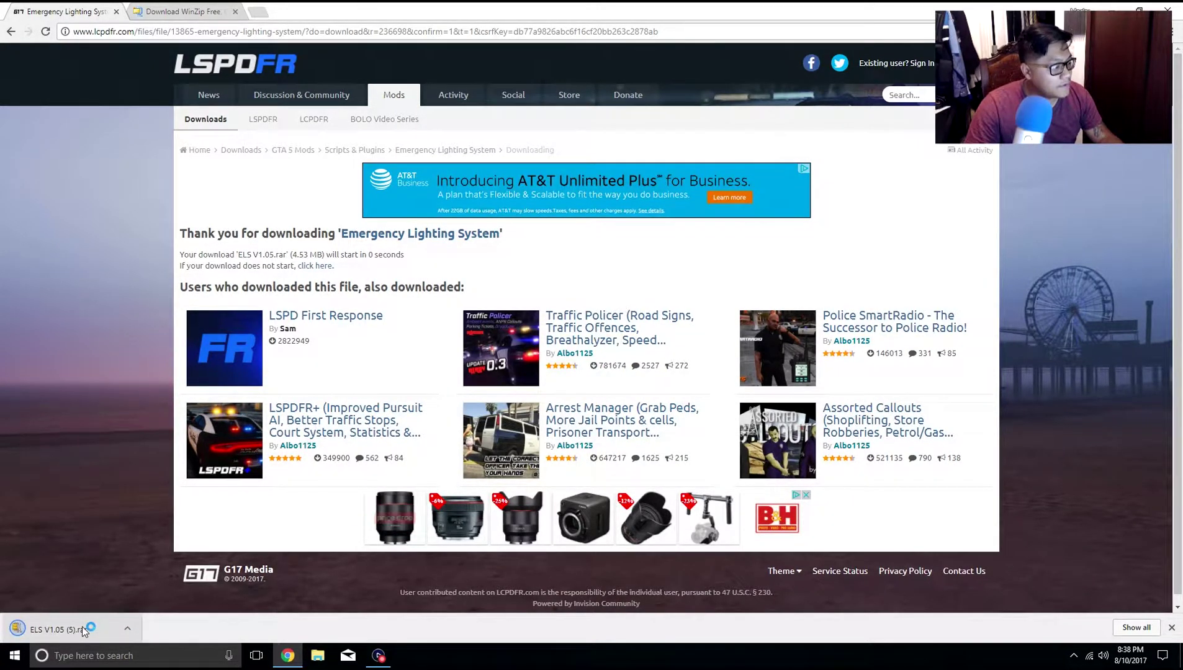
# Open ELS V1.05 (5).rar from Chrome's download shelf in WinZip, choosing Use Evaluation Version.
pyautogui.click(83, 626)
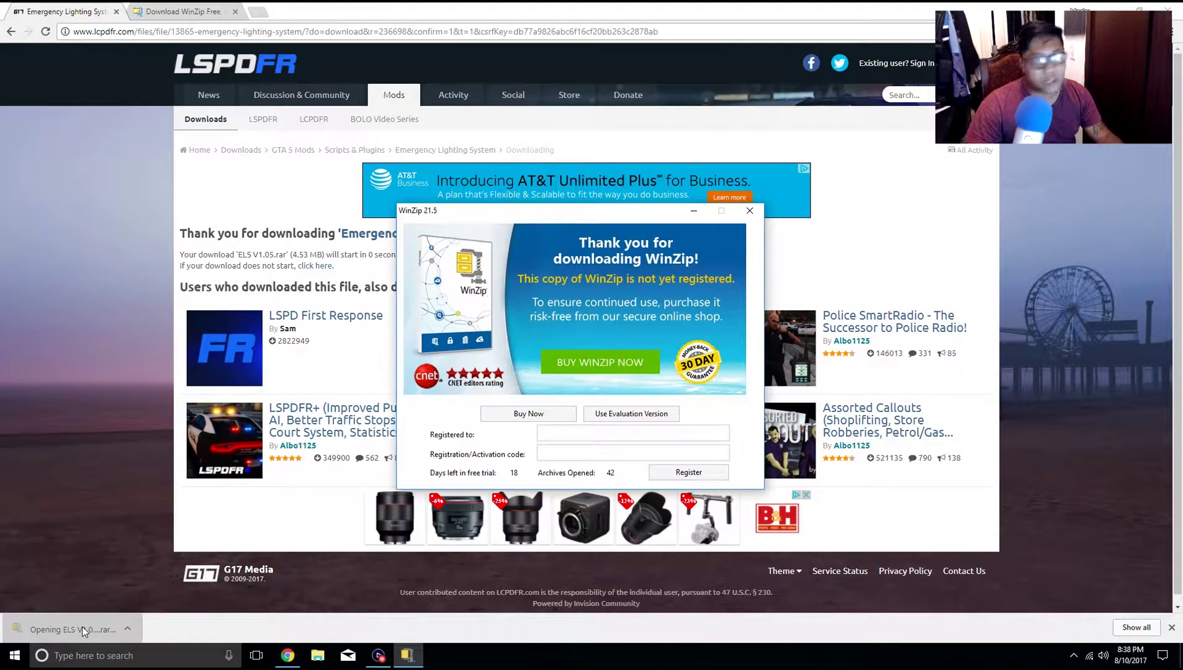
pyautogui.click(82, 627)
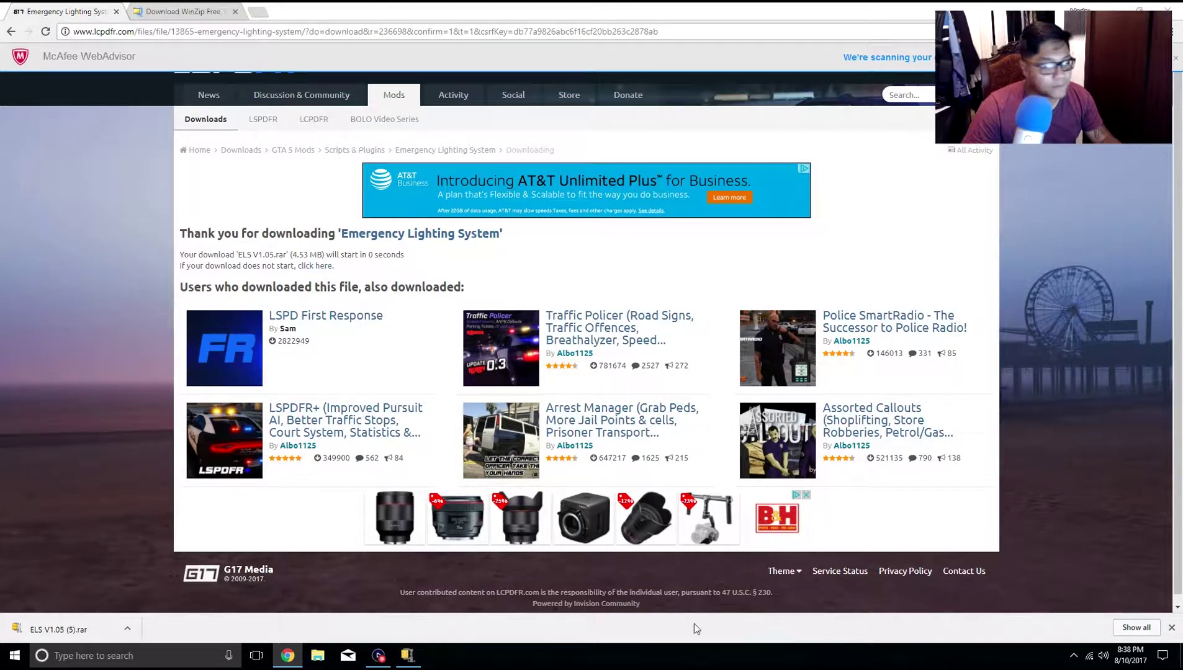
pyautogui.click(407, 653)
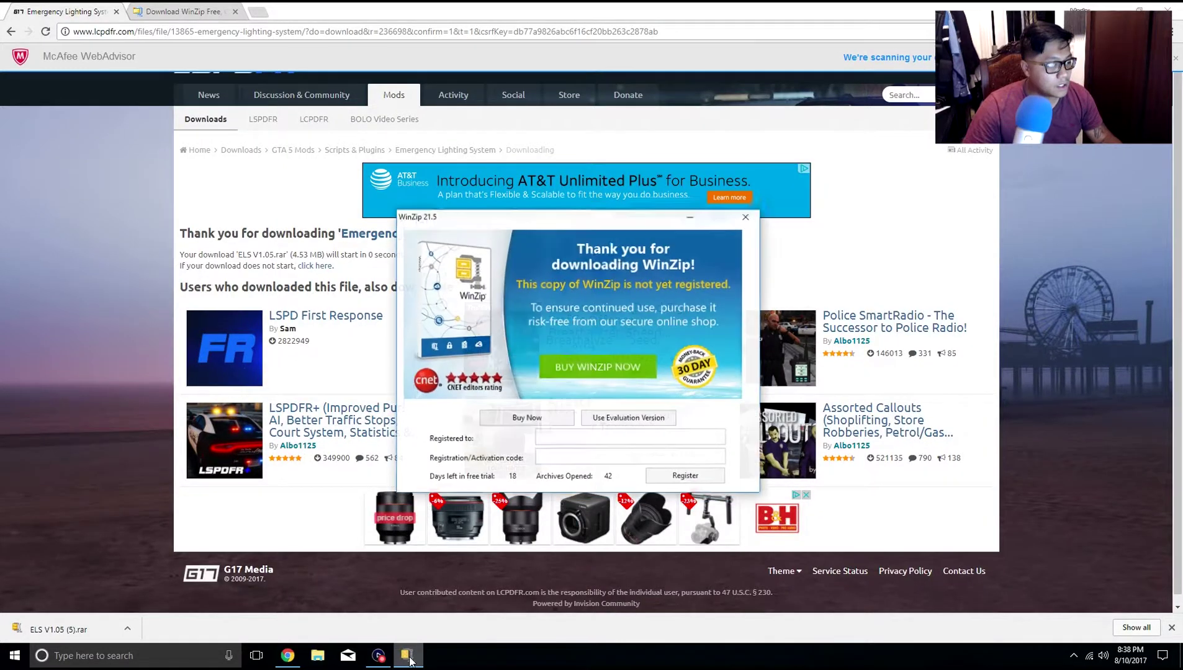
pyautogui.click(662, 416)
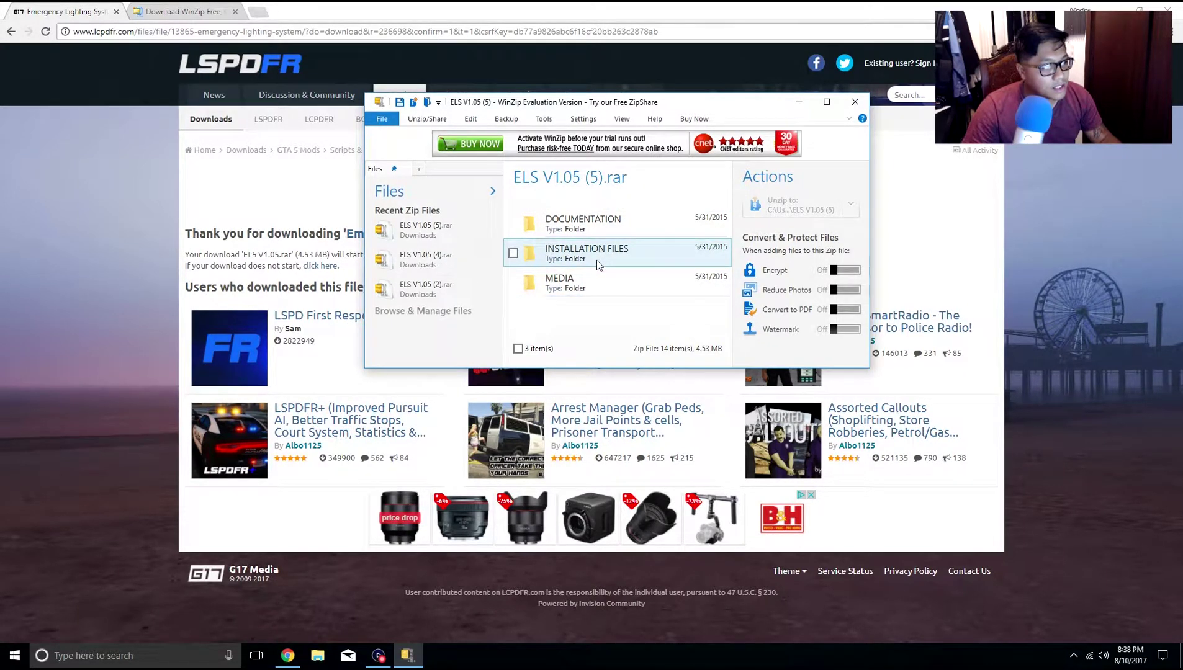
# In INSTALLATION FILES > Grand Theft Auto V, select ELS, AdvancedHookV.dll, ELS.asi and ELS.ini.
pyautogui.doubleClick(597, 265)
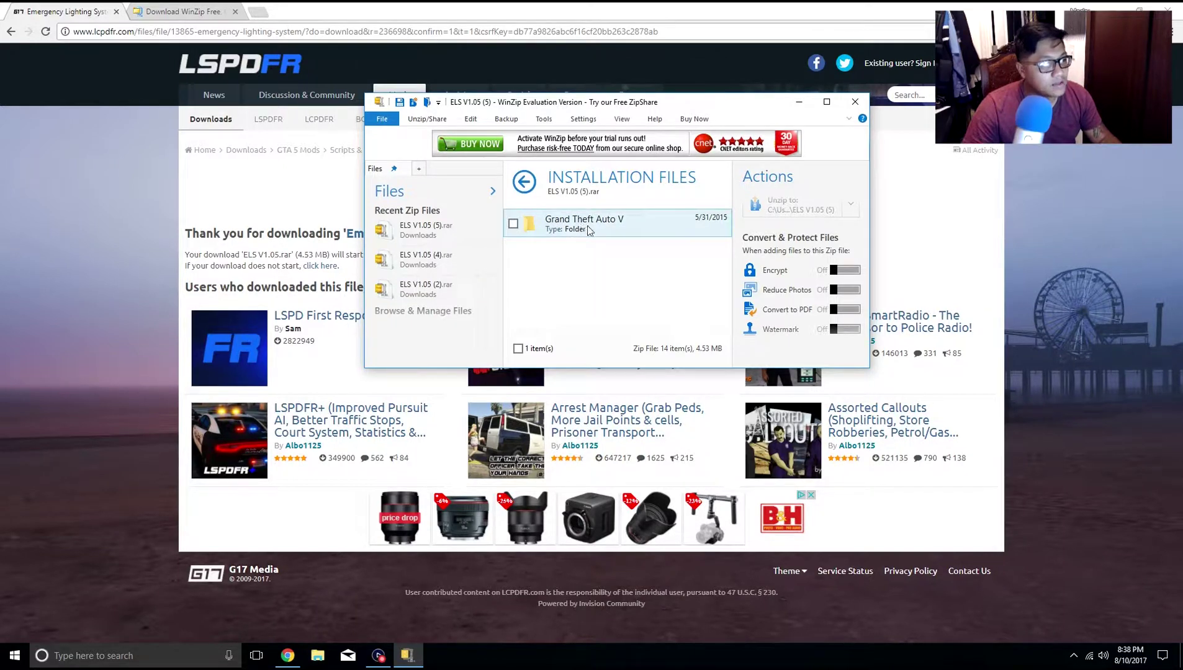
pyautogui.doubleClick(588, 230)
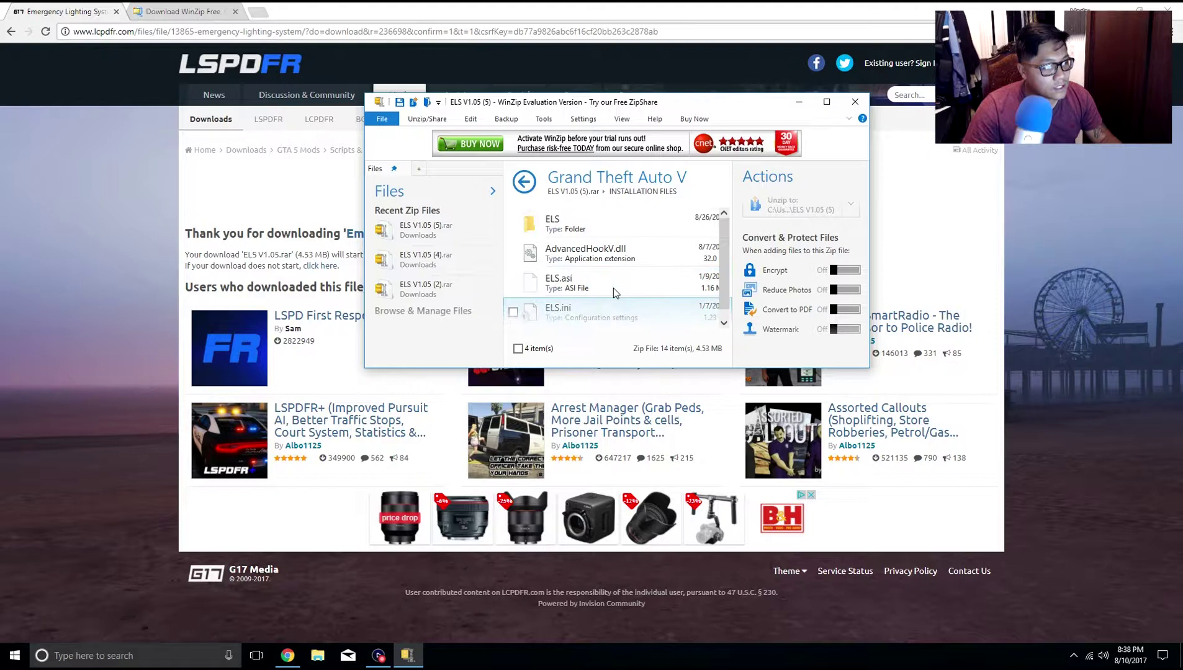
pyautogui.click(620, 227)
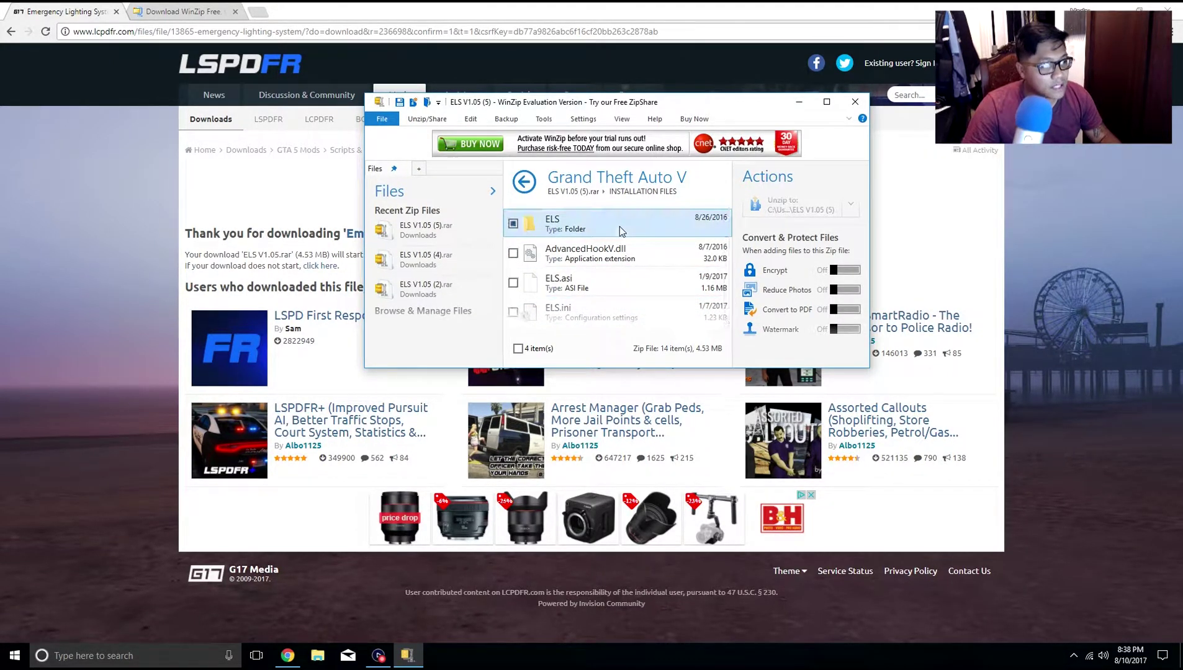
pyautogui.scroll(-1, 633, 277)
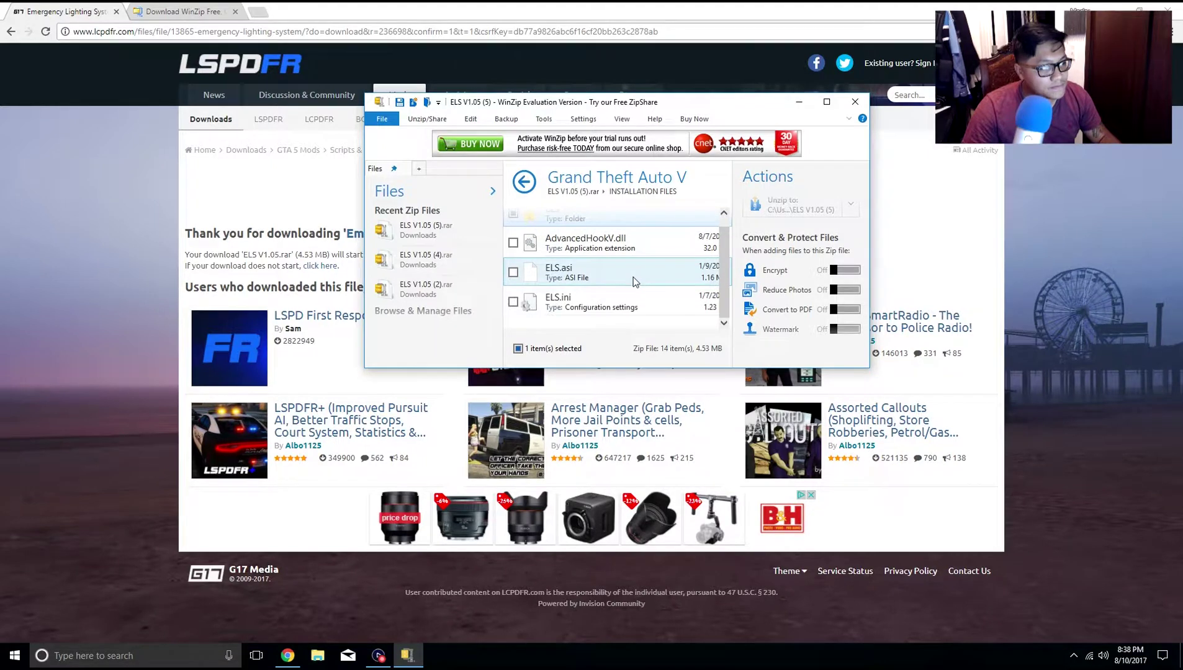
pyautogui.keyDown('shift'); pyautogui.click(611, 303); pyautogui.keyUp('shift')
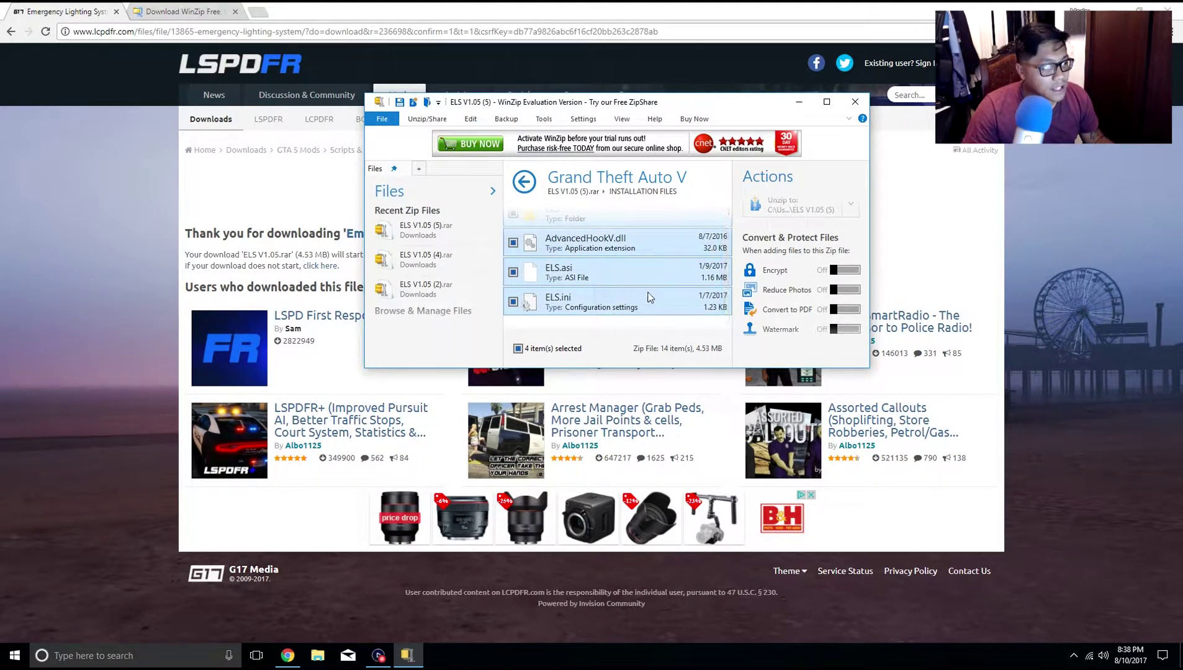
pyautogui.scroll(1, 650, 297)
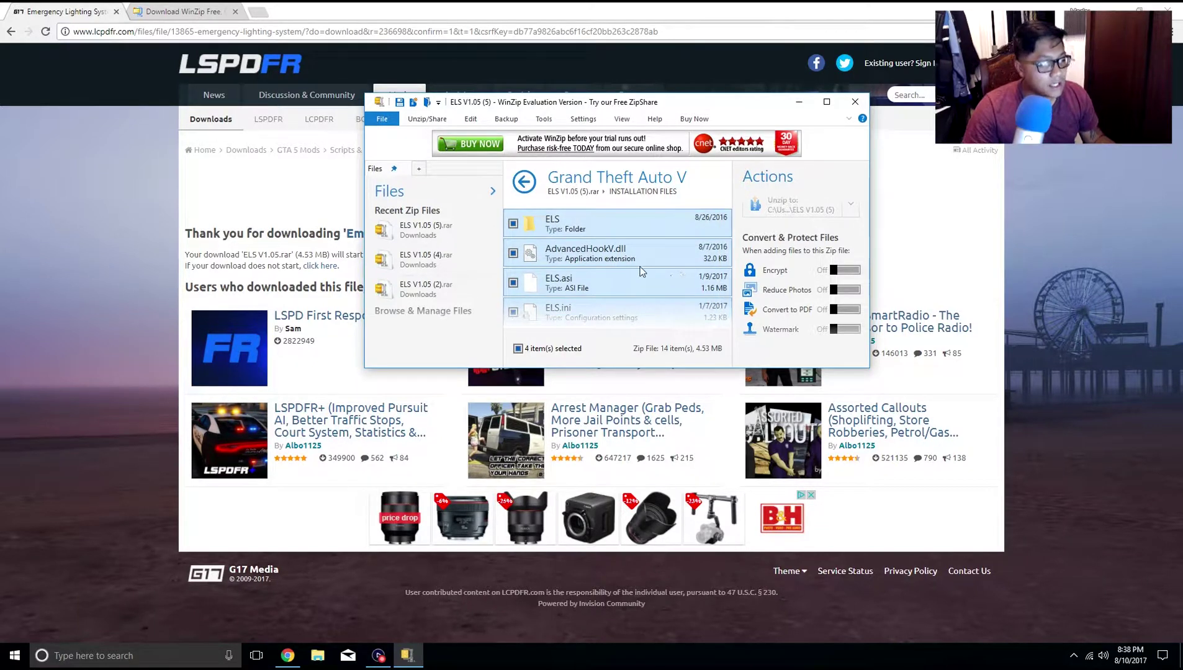
# Unzip the selected items to C:\Program Files (x86)\Steam\steamapps\common\Grand Theft Auto V.
pyautogui.rightClick(634, 228)
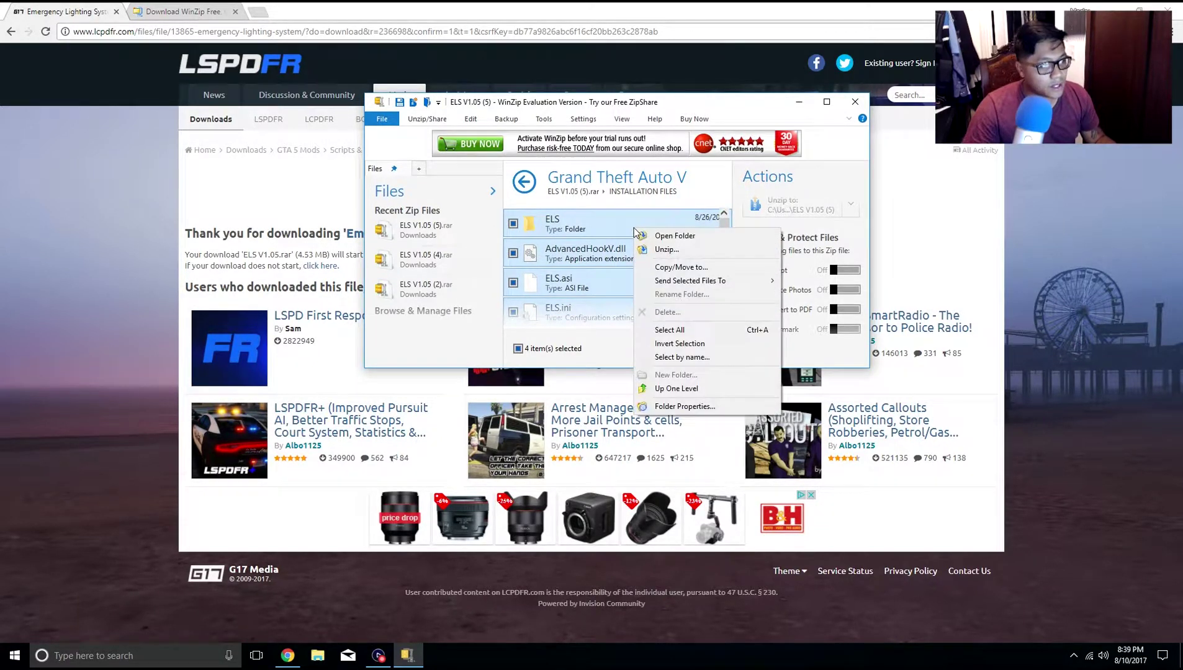
pyautogui.click(660, 250)
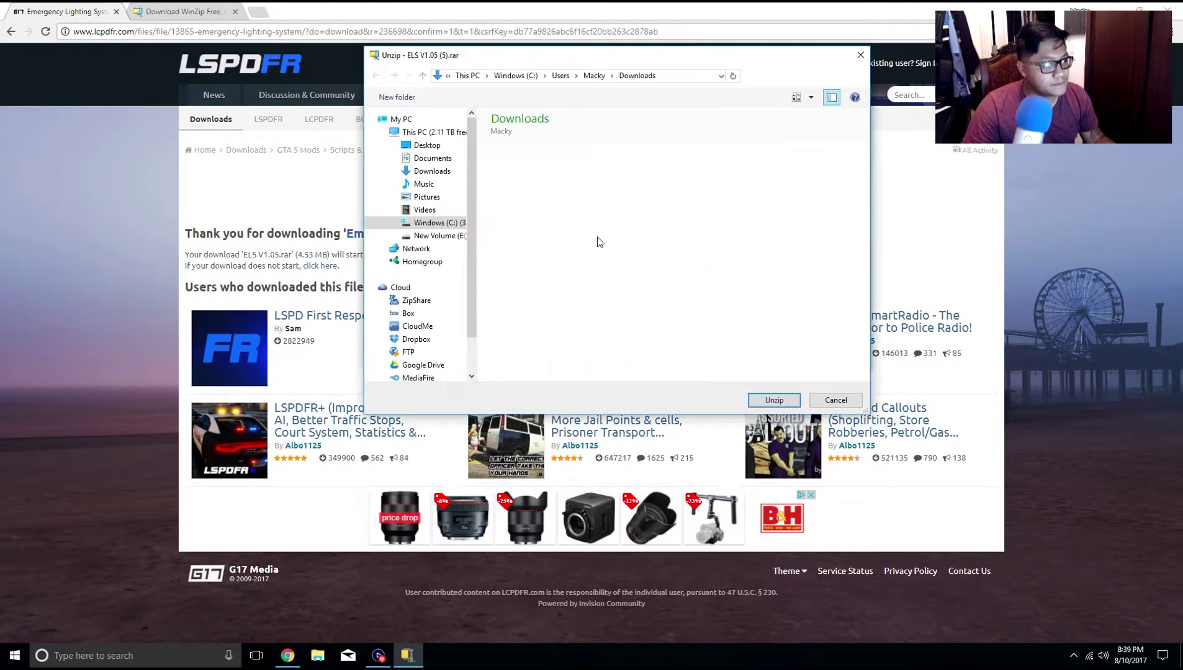
pyautogui.click(440, 226)
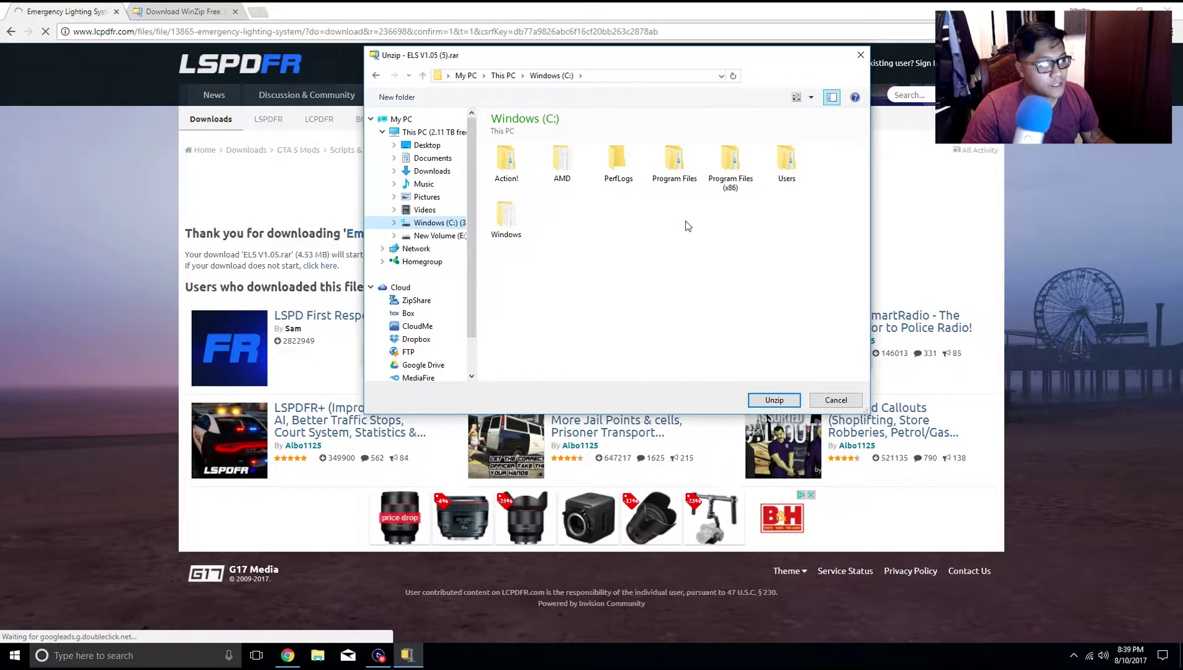
pyautogui.doubleClick(733, 163)
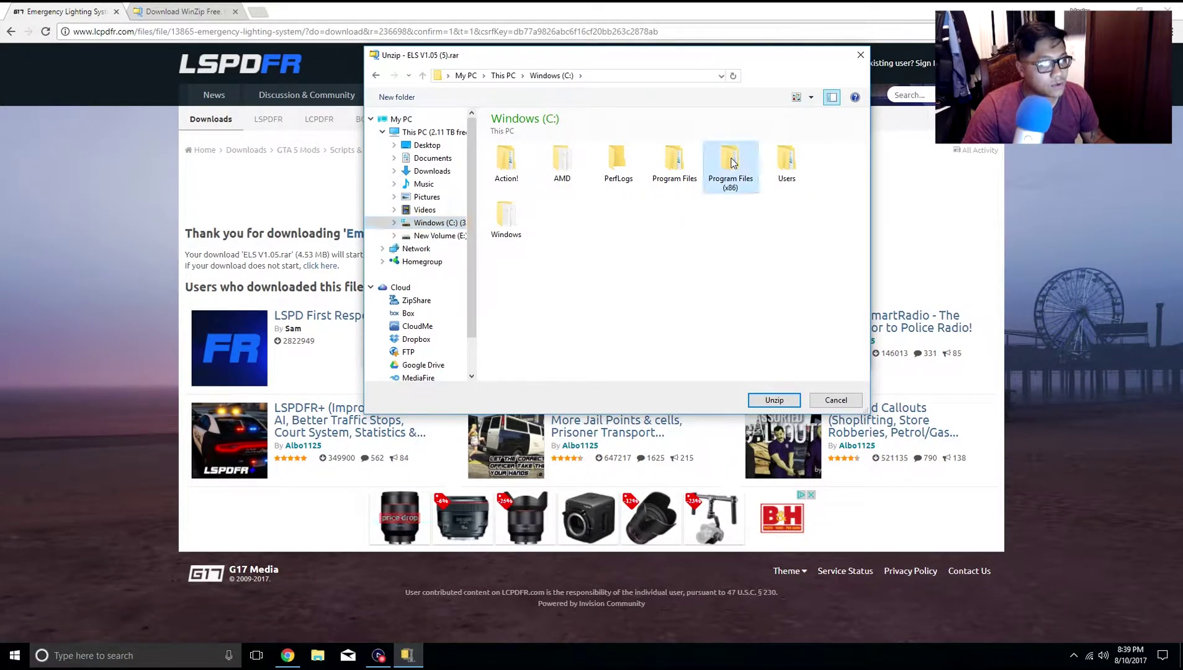
pyautogui.scroll(-1, 702, 216)
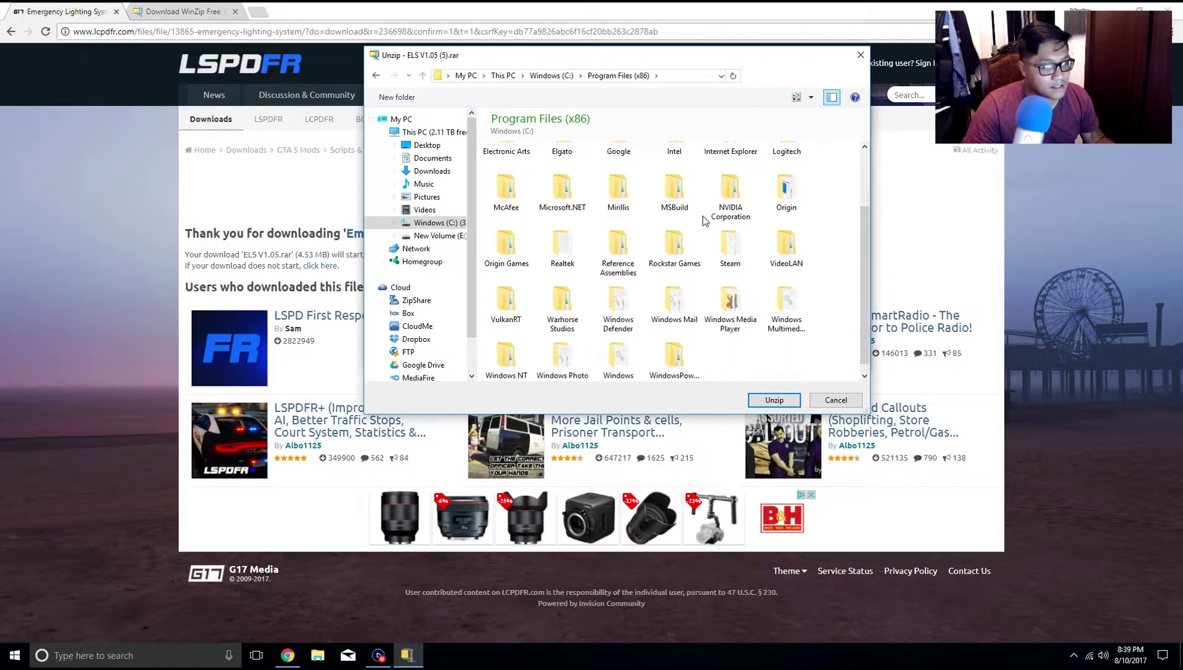
pyautogui.doubleClick(730, 247)
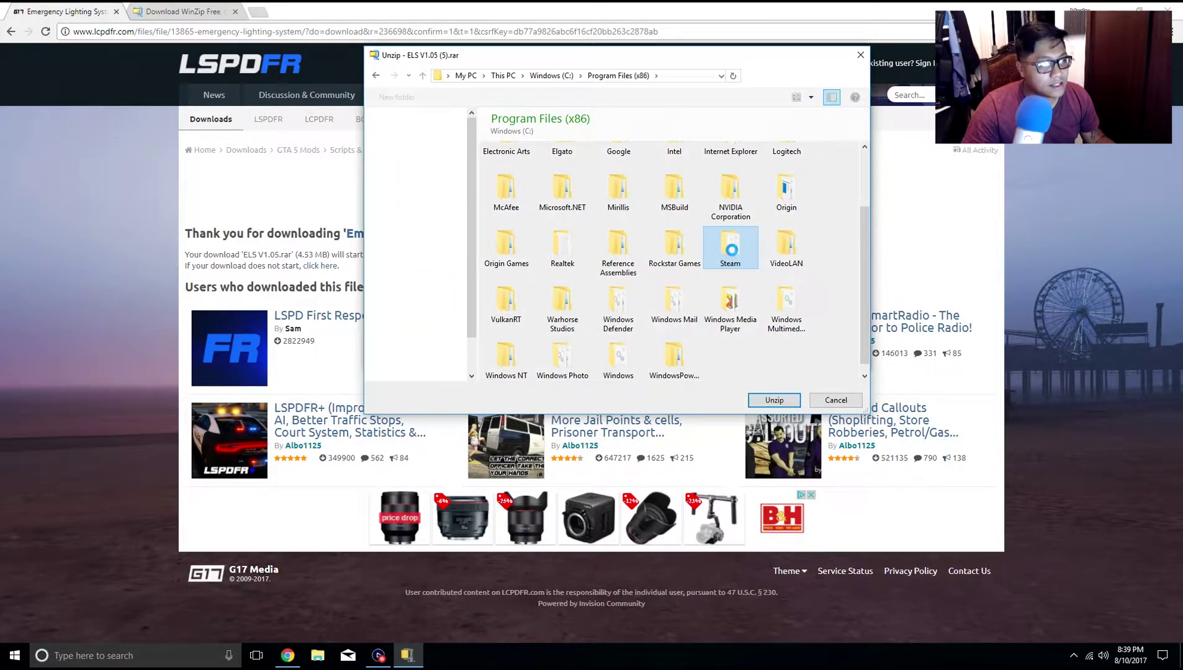
pyautogui.doubleClick(786, 273)
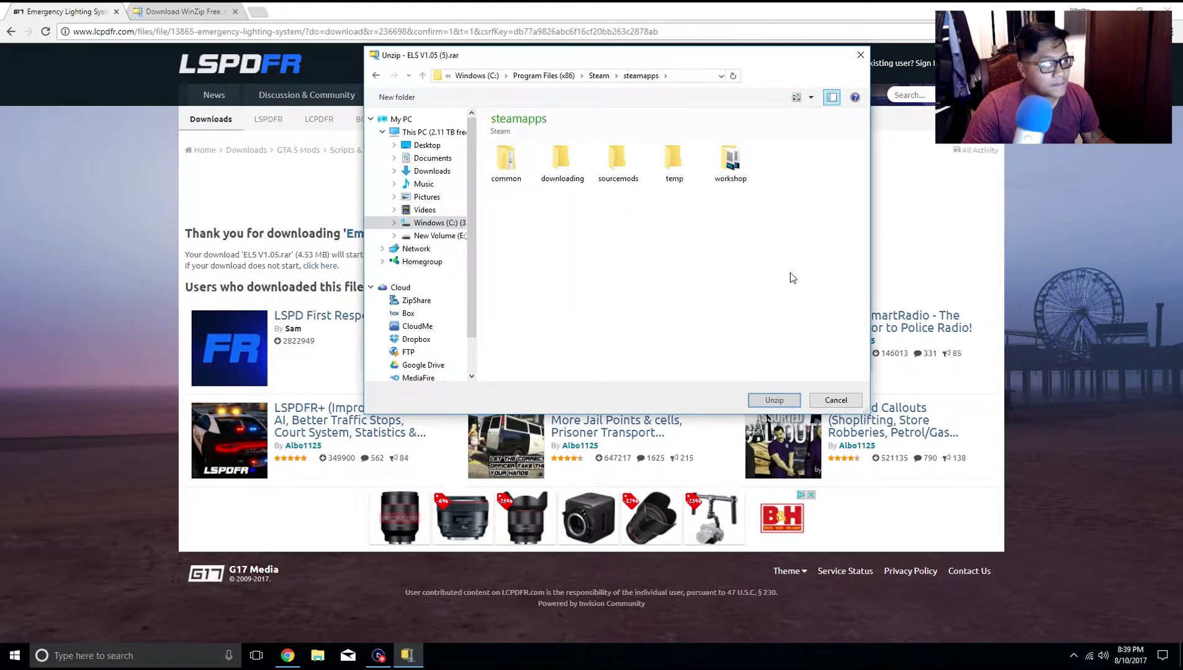
pyautogui.doubleClick(501, 159)
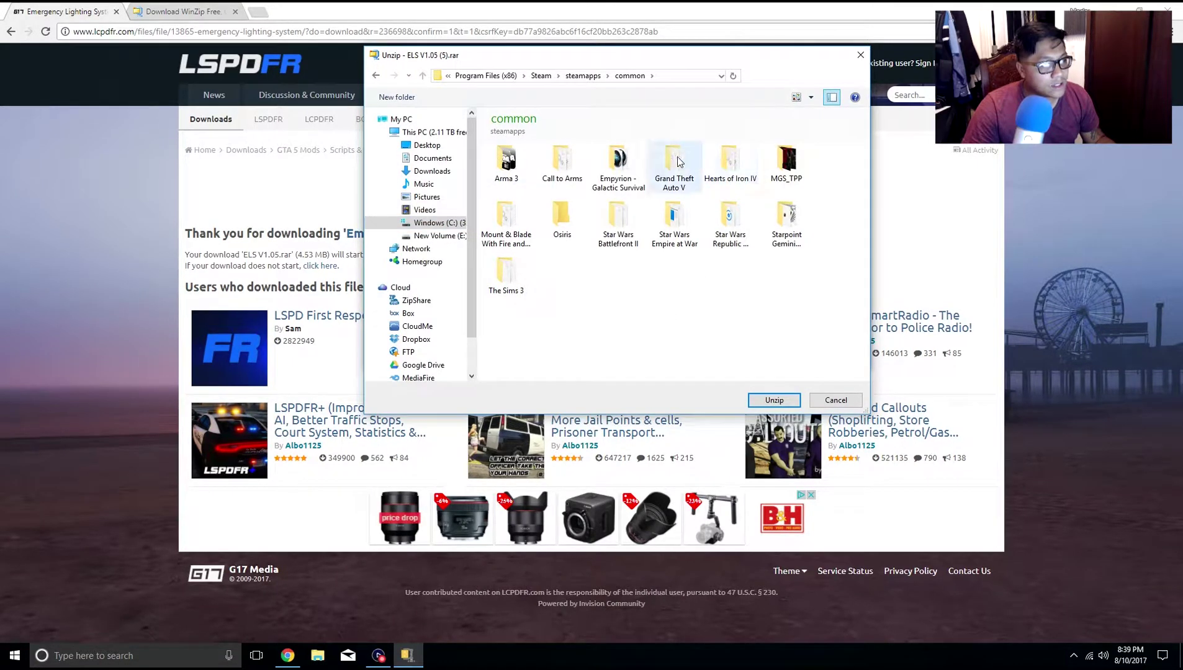
pyautogui.doubleClick(675, 160)
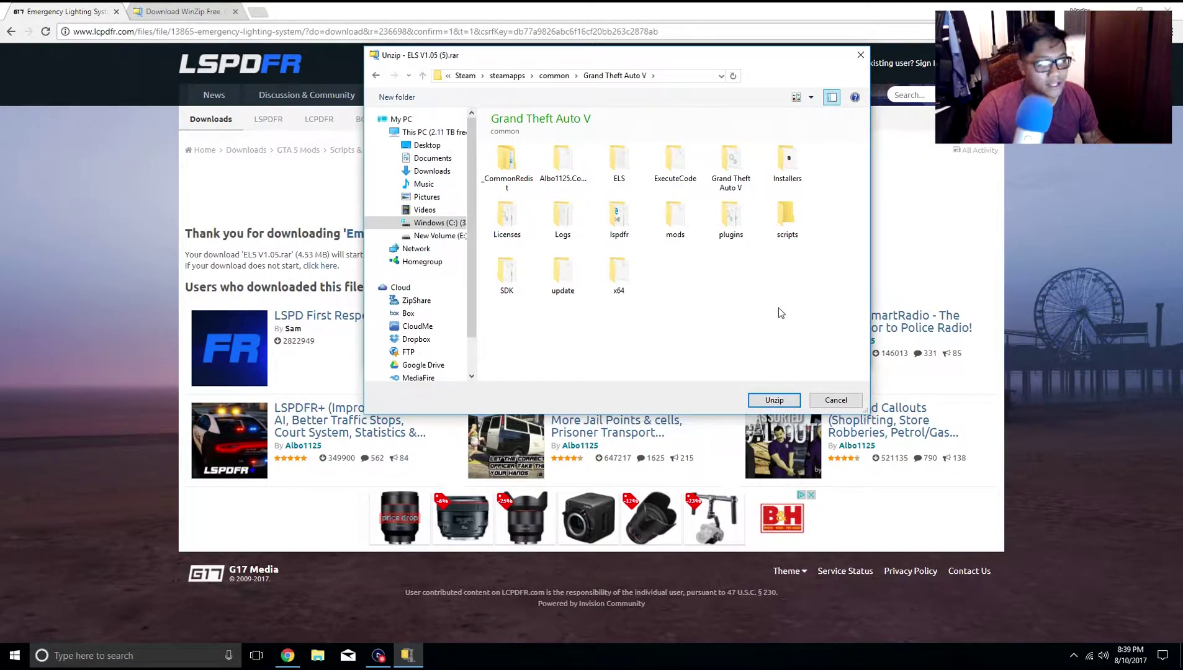
# Close the unzip dialog and browse LSPDFR's GTA 5 Vehicle Models listing of ELS car packs.
pyautogui.click(864, 58)
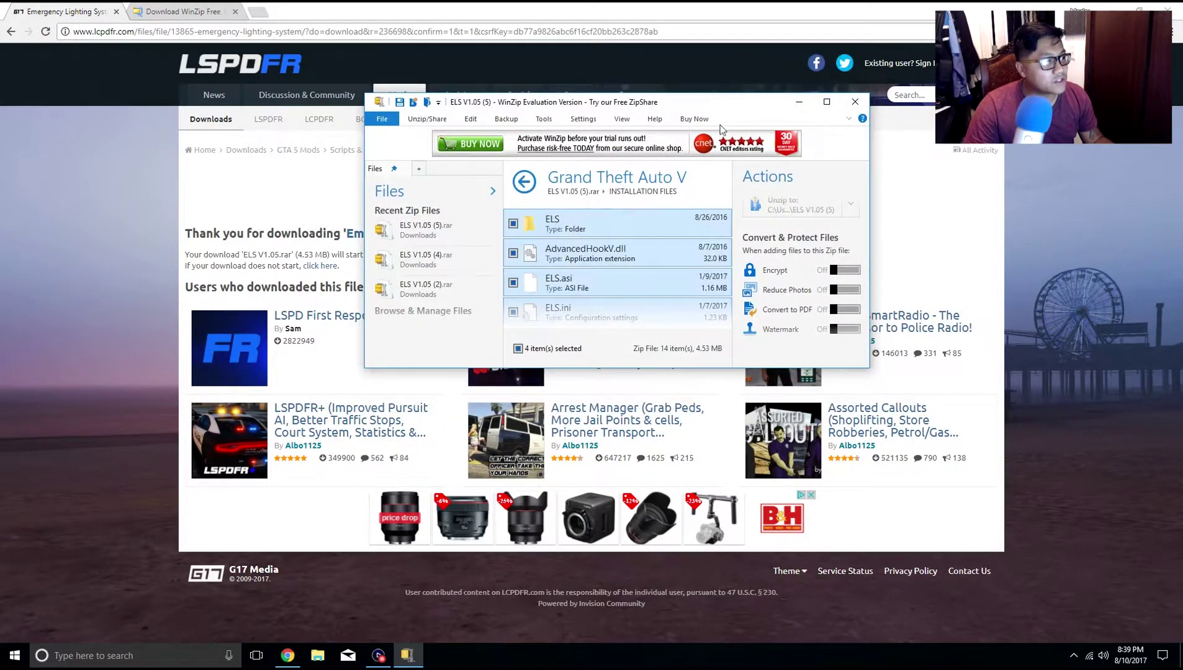
pyautogui.click(186, 183)
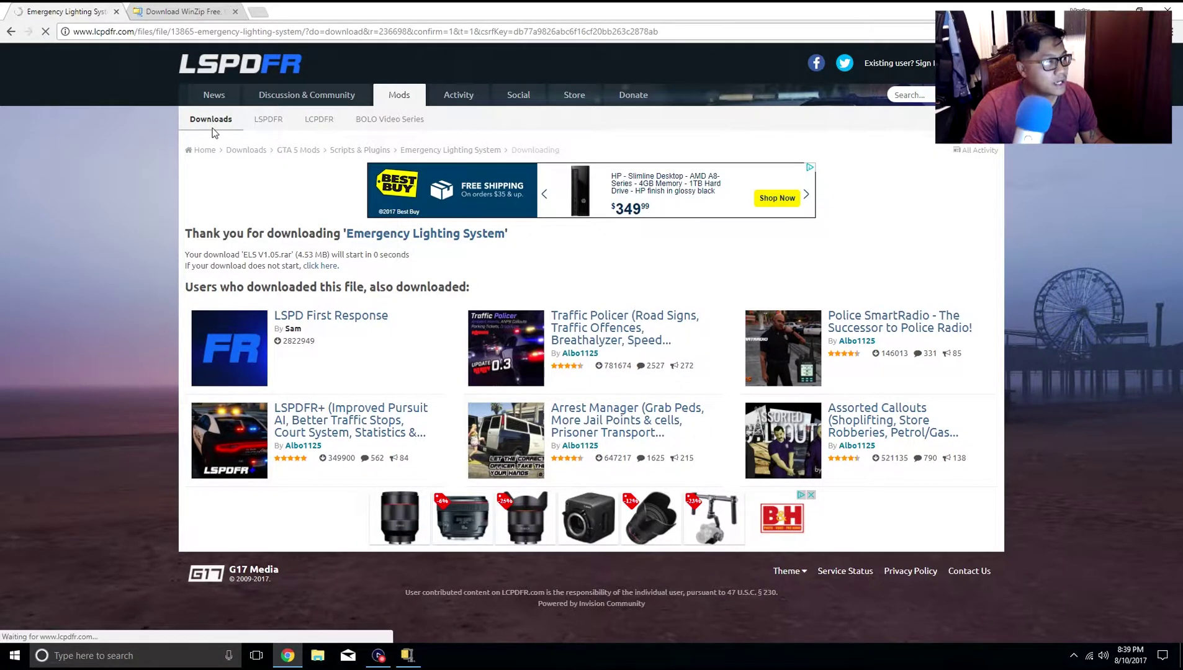
pyautogui.click(298, 149)
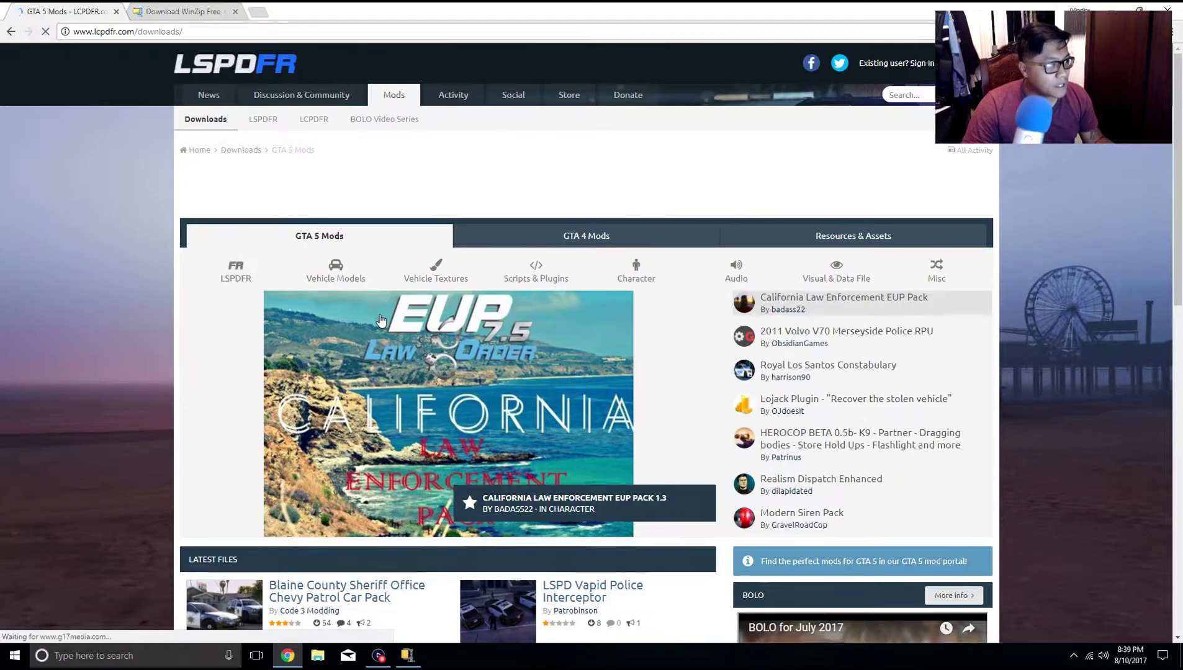
pyautogui.click(346, 271)
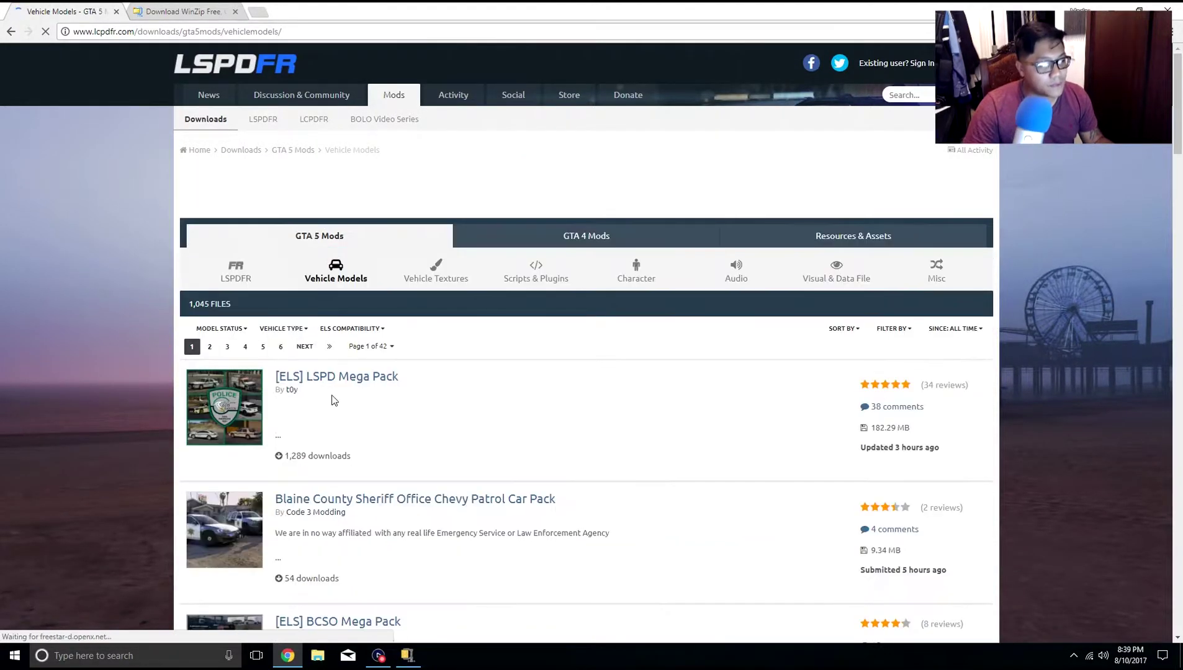
pyautogui.scroll(-2, 334, 400)
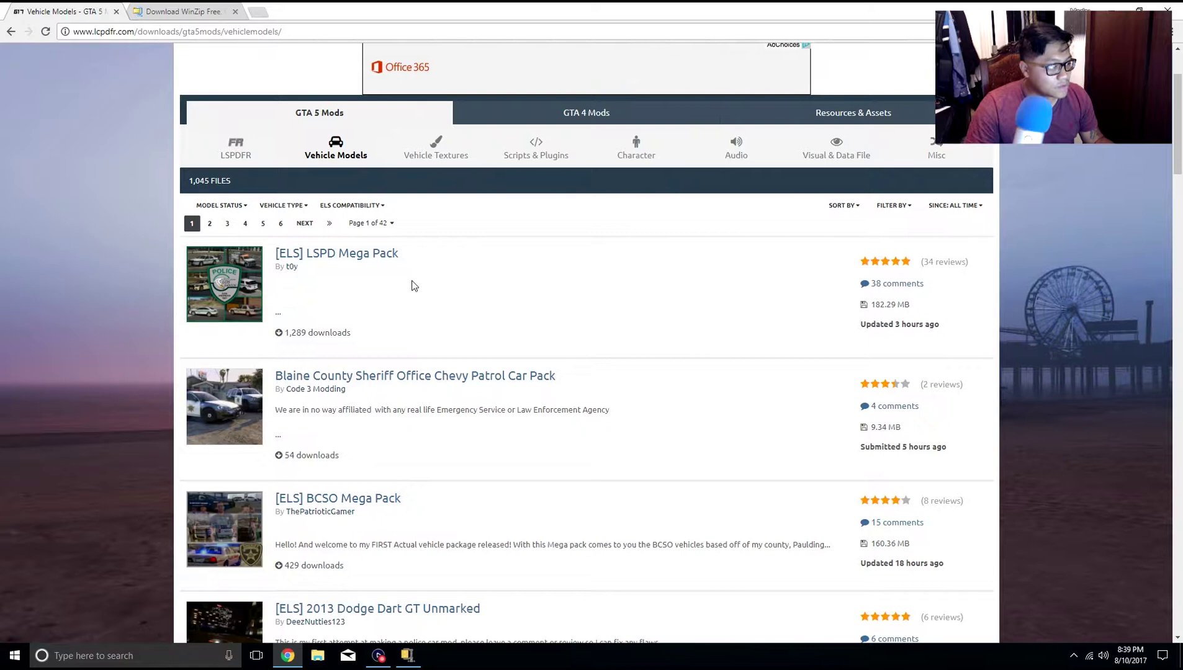
pyautogui.scroll(-1, 414, 285)
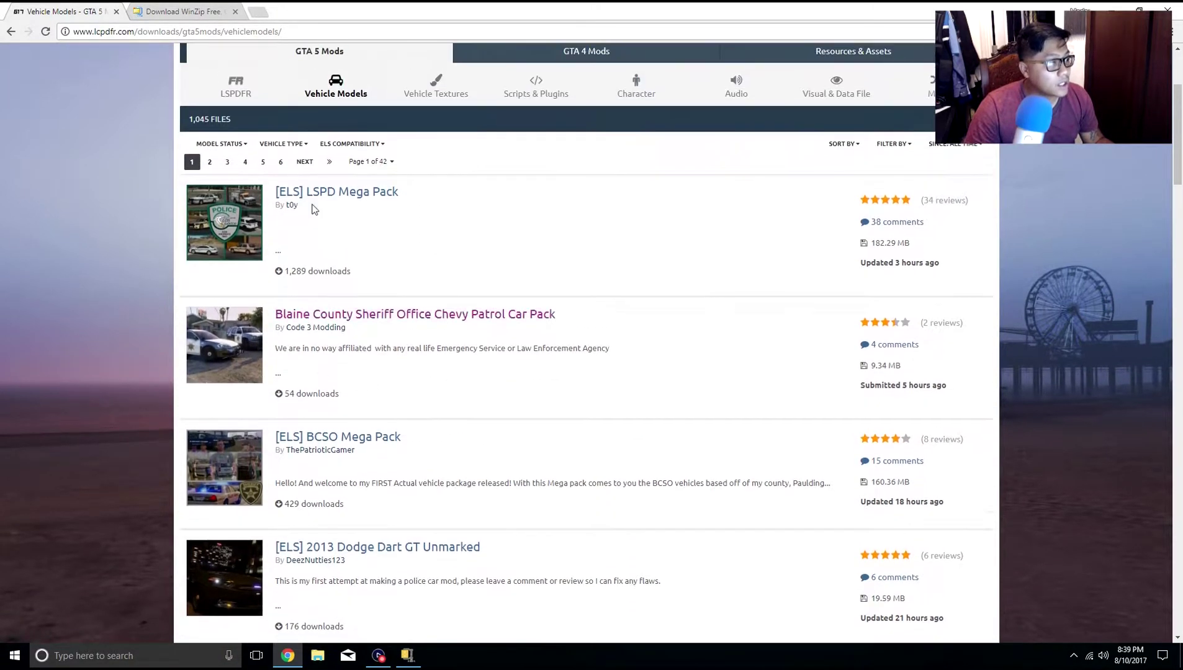
pyautogui.scroll(-3, 350, 372)
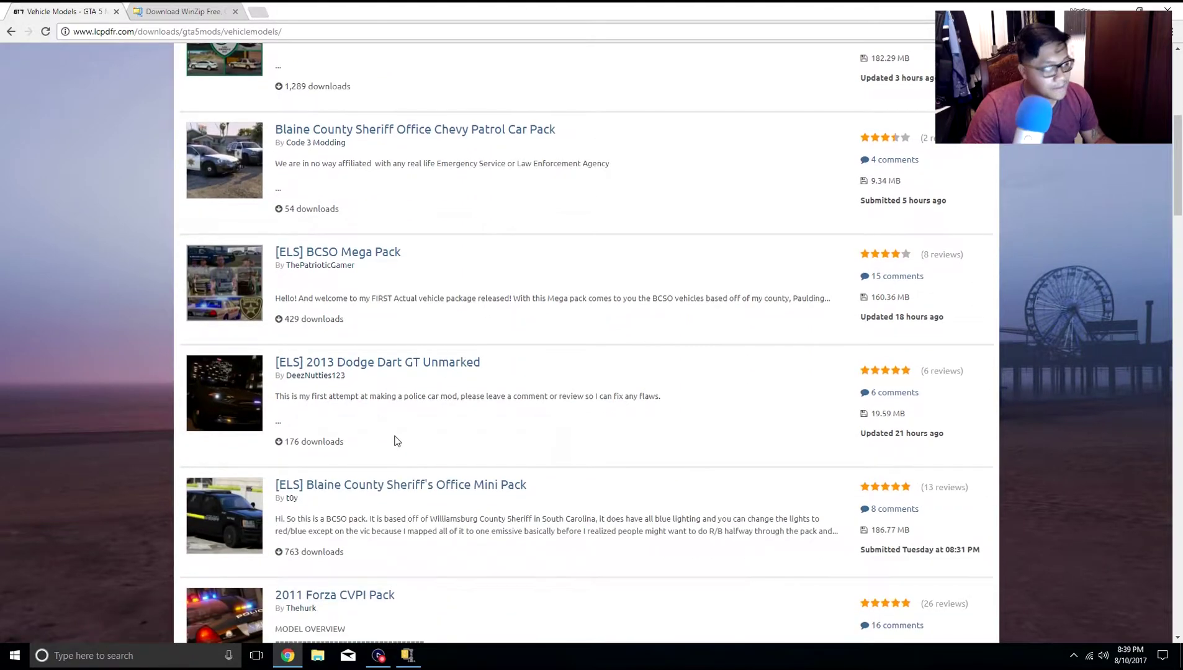